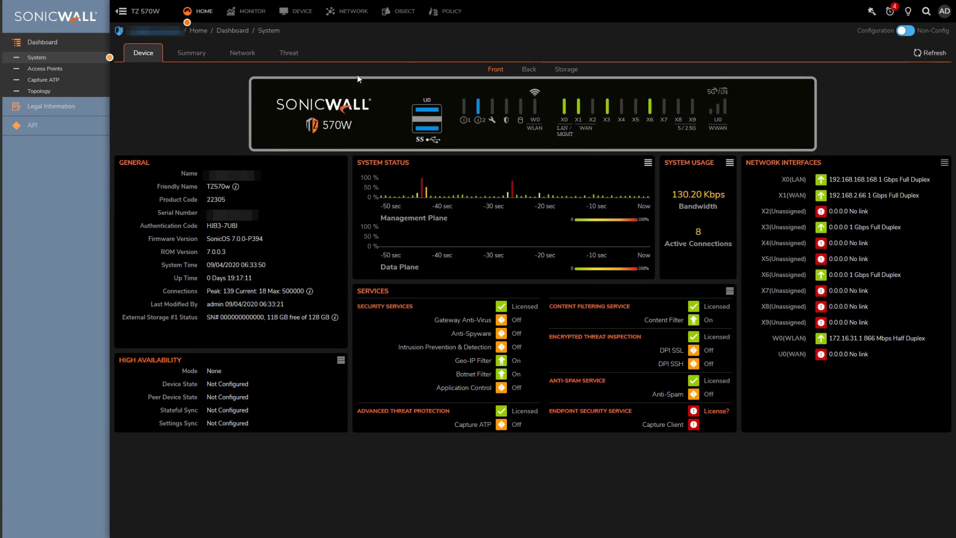
Enable Intrusion Prevention globally under Security Services and accept the change
{"action": "left_click", "coordinate": [451, 14]}
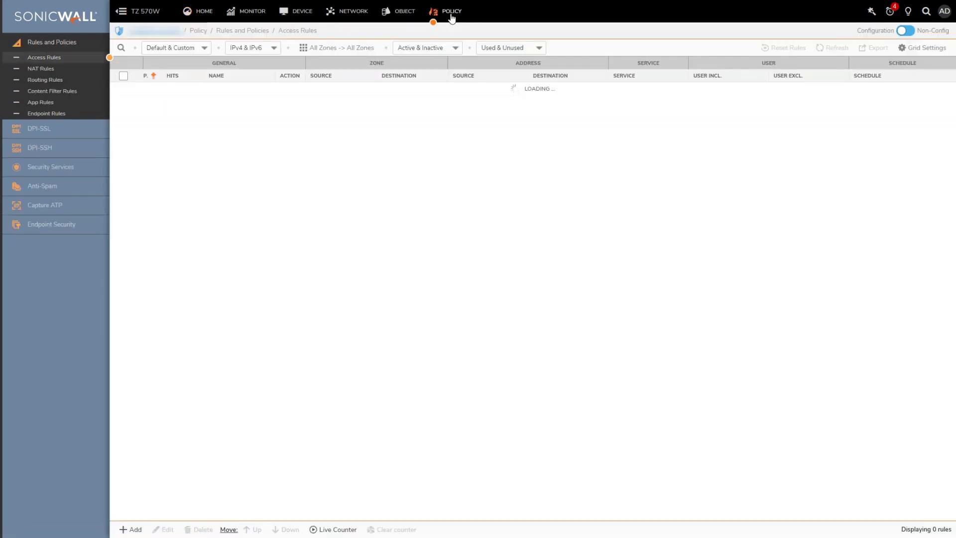
{"action": "left_click", "coordinate": [51, 167]}
{"action": "left_click", "coordinate": [55, 217]}
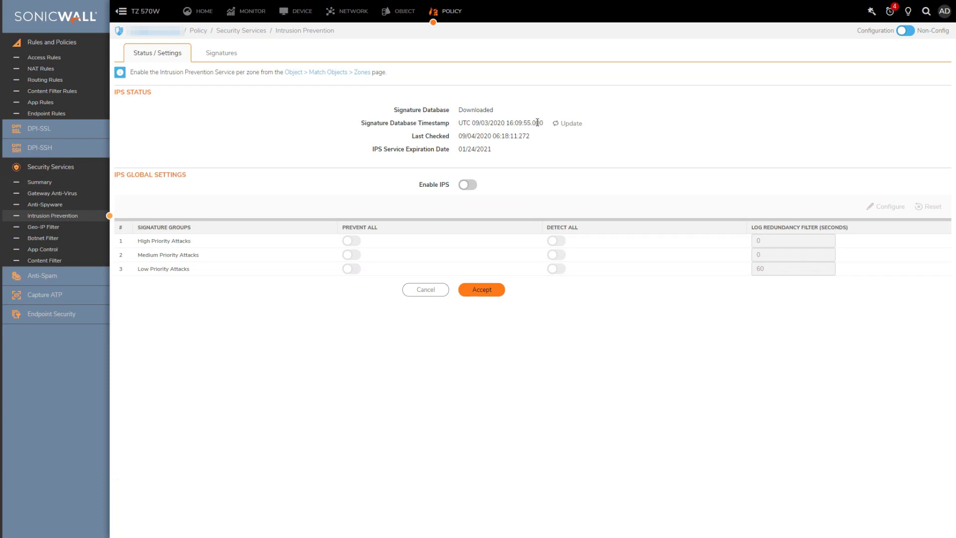
{"action": "left_click", "coordinate": [468, 185]}
{"action": "left_click", "coordinate": [490, 292]}
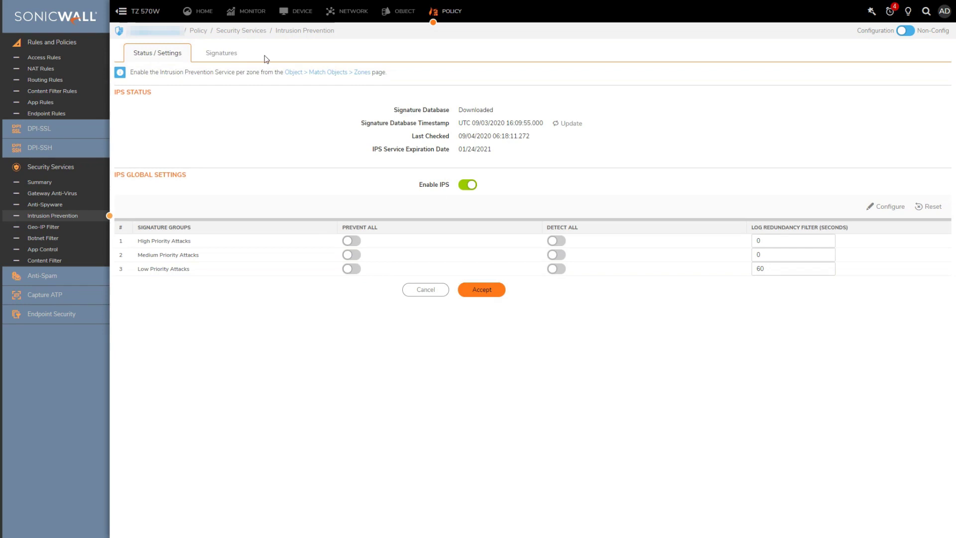
Browse the 5819-entry IPS Signatures list, then return to the top
{"action": "left_click", "coordinate": [212, 59]}
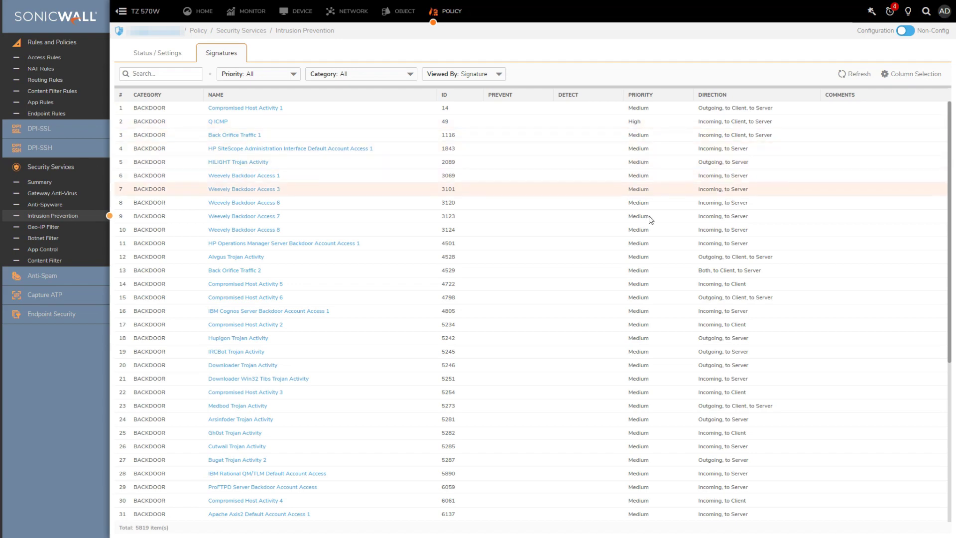
{"action": "scroll", "coordinate": [652, 281], "scroll_direction": "down", "scroll_amount": 3}
{"action": "scroll", "coordinate": [658, 298], "scroll_direction": "down", "scroll_amount": 6}
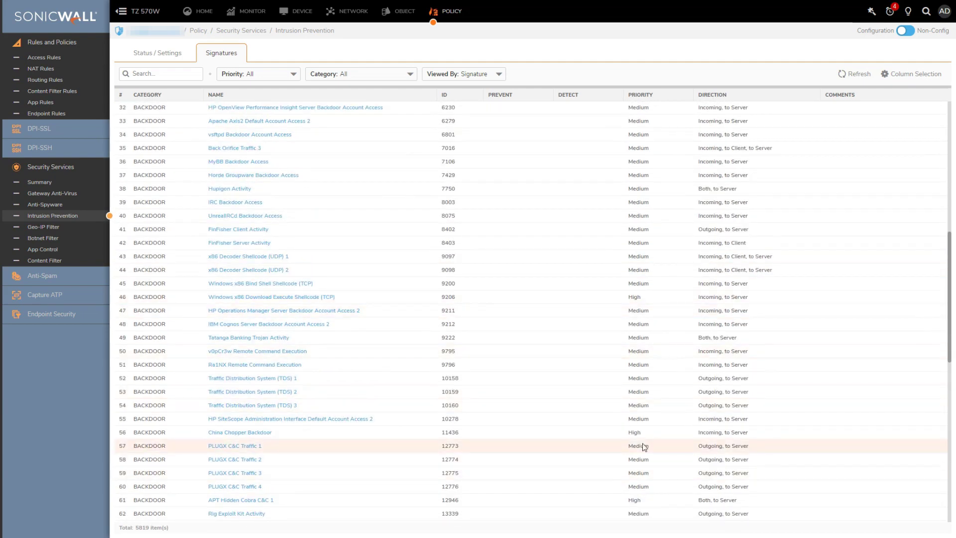
{"action": "scroll", "coordinate": [632, 159], "scroll_direction": "up", "scroll_amount": 9}
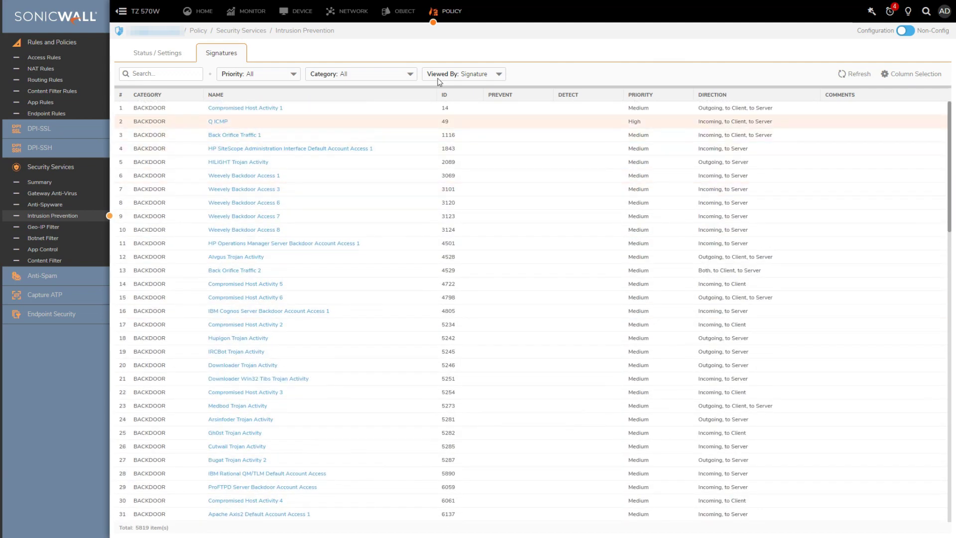
Turn on Prevent All and Detect All for High, Medium and Low Priority Attacks, then accept
{"action": "left_click", "coordinate": [143, 55]}
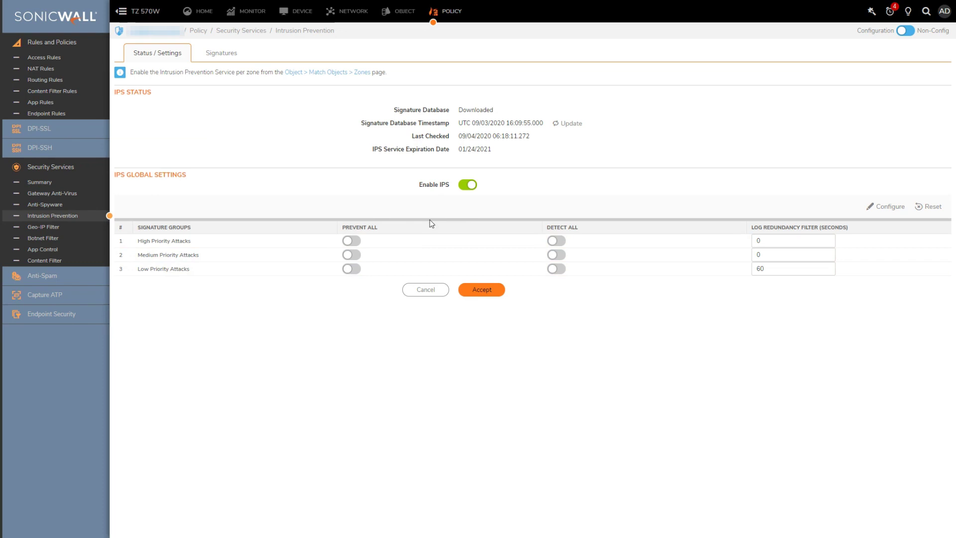
{"action": "left_click", "coordinate": [352, 242]}
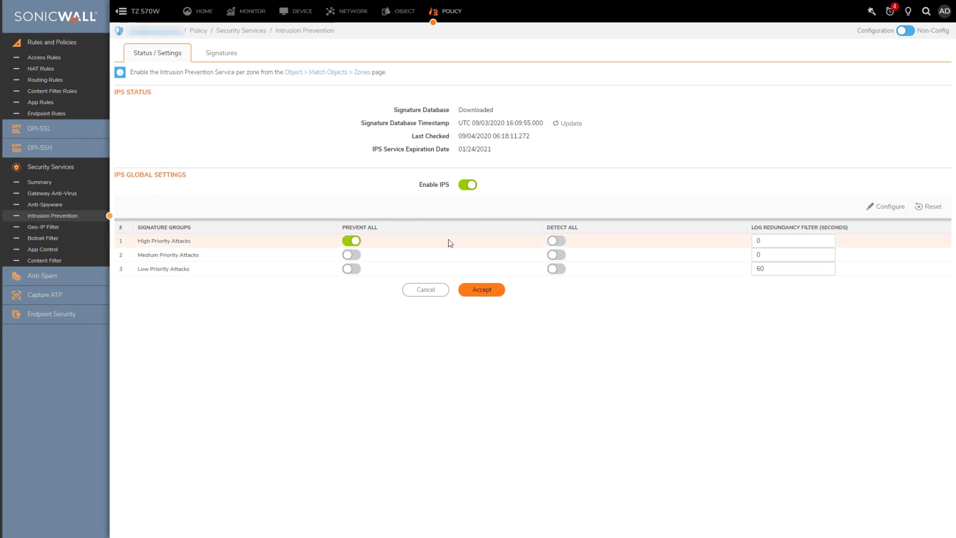
{"action": "left_click", "coordinate": [560, 242]}
{"action": "left_click", "coordinate": [558, 255]}
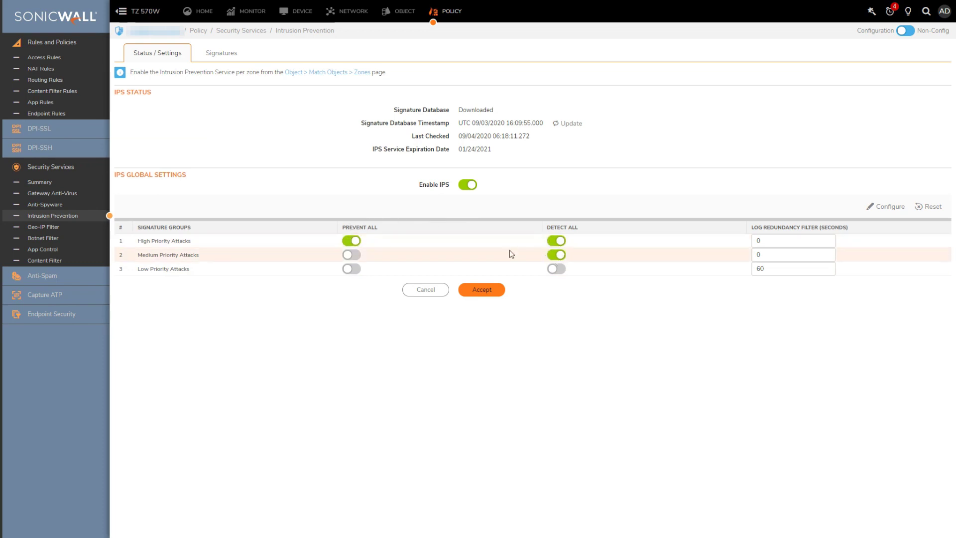
{"action": "left_click", "coordinate": [351, 256]}
{"action": "left_click", "coordinate": [352, 270]}
{"action": "left_click", "coordinate": [559, 269]}
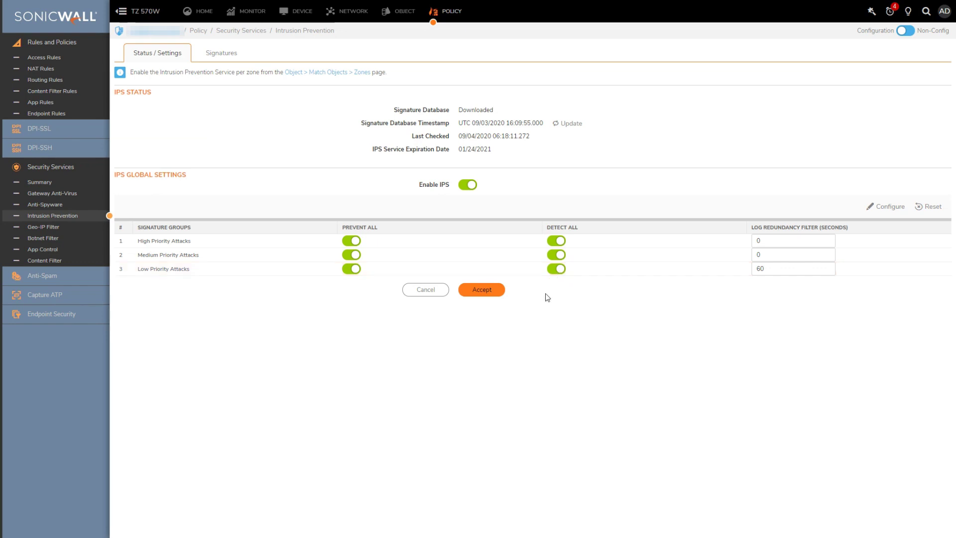
{"action": "left_click", "coordinate": [482, 290]}
{"action": "left_click", "coordinate": [231, 61]}
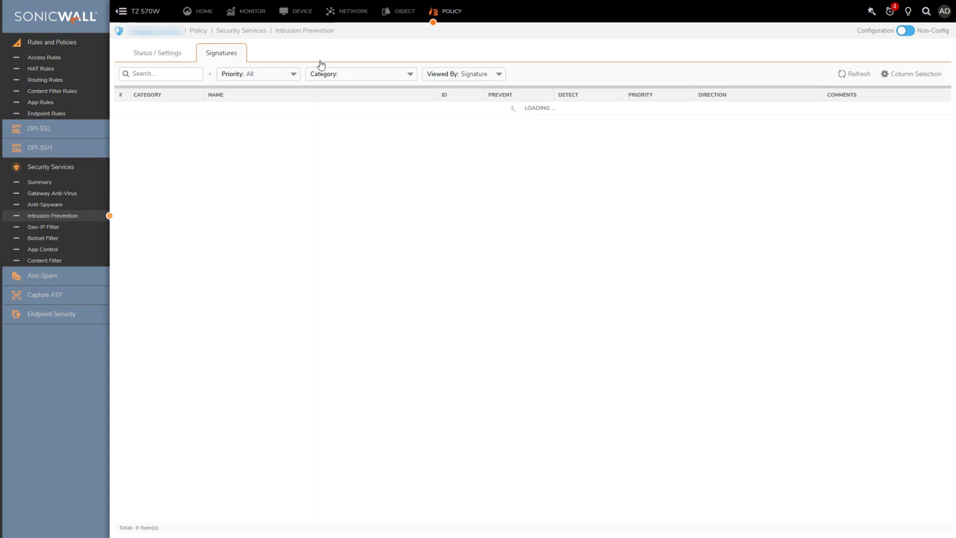
{"action": "left_click", "coordinate": [294, 75]}
{"action": "left_click", "coordinate": [267, 101]}
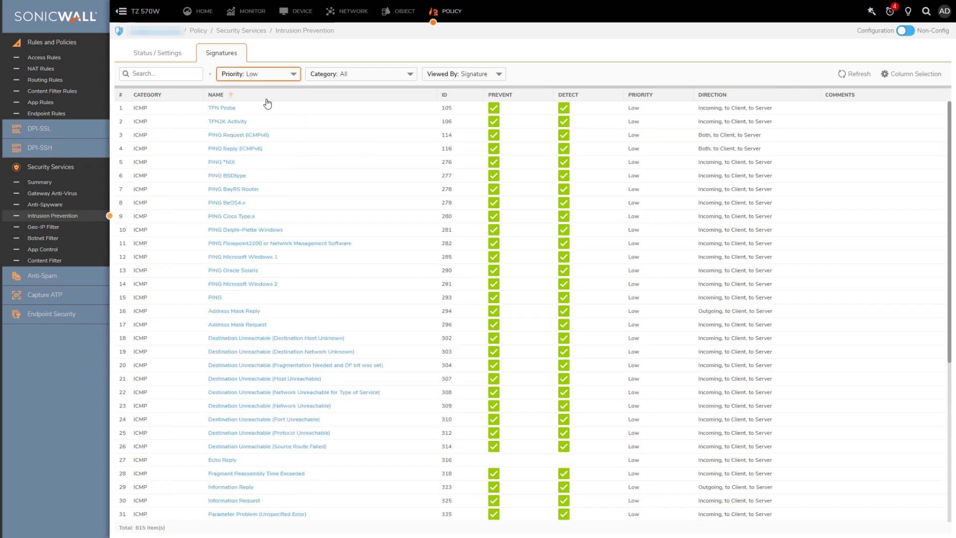
{"action": "scroll", "coordinate": [299, 448], "scroll_direction": "down", "scroll_amount": 4}
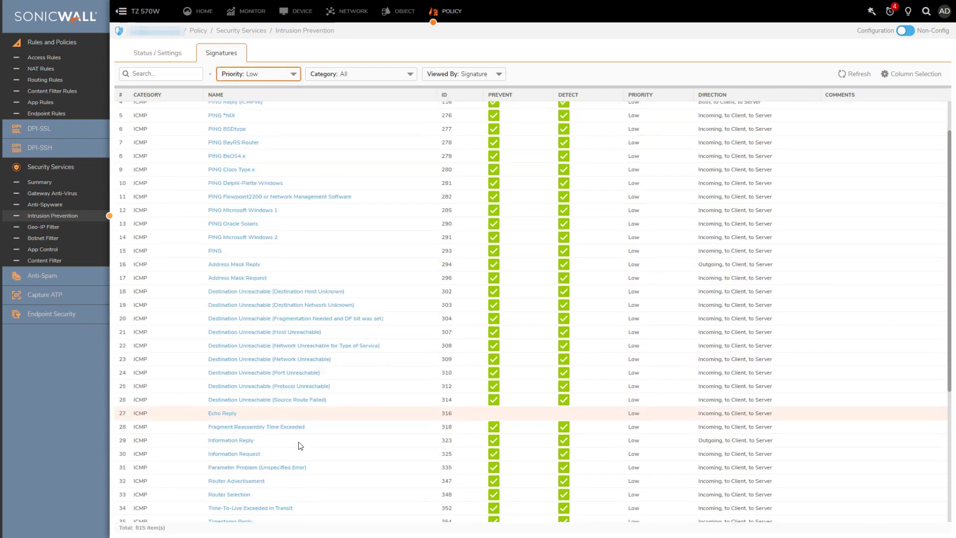
{"action": "scroll", "coordinate": [298, 451], "scroll_direction": "down", "scroll_amount": 4}
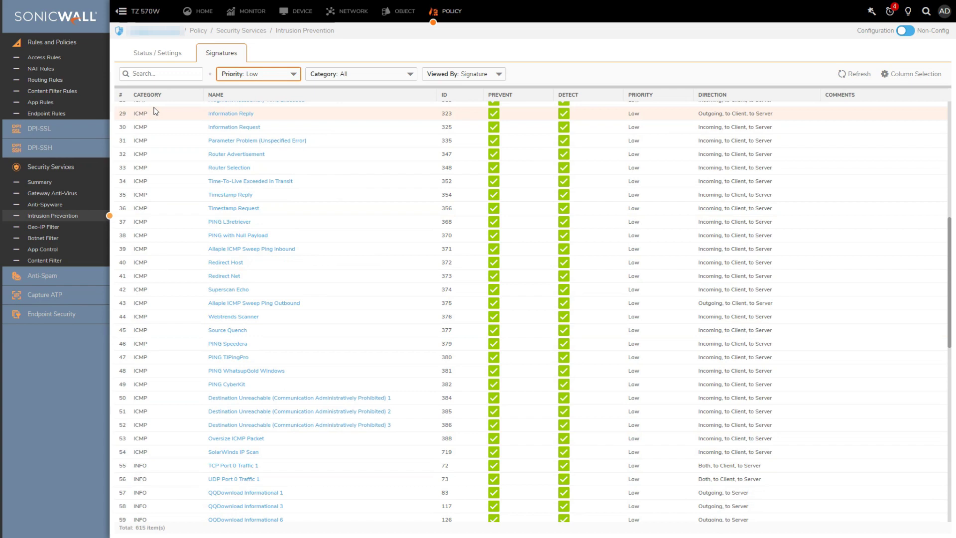
{"action": "left_click", "coordinate": [155, 58]}
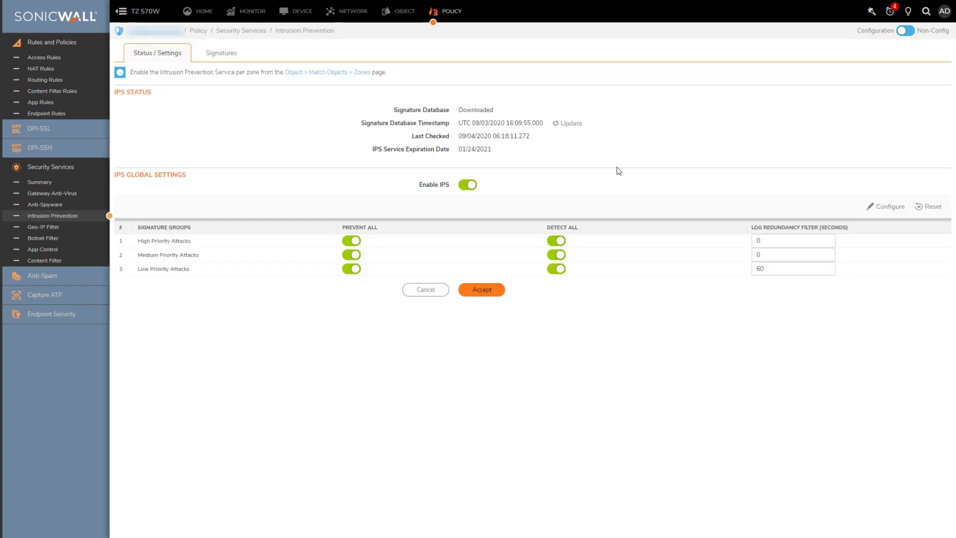
{"action": "left_click", "coordinate": [880, 209]}
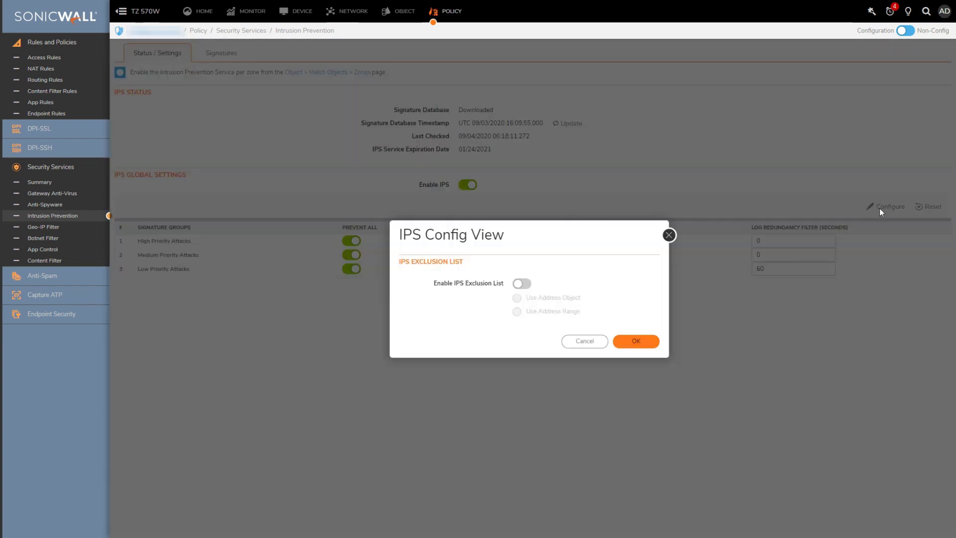
{"action": "left_click", "coordinate": [521, 283]}
{"action": "left_click", "coordinate": [519, 300]}
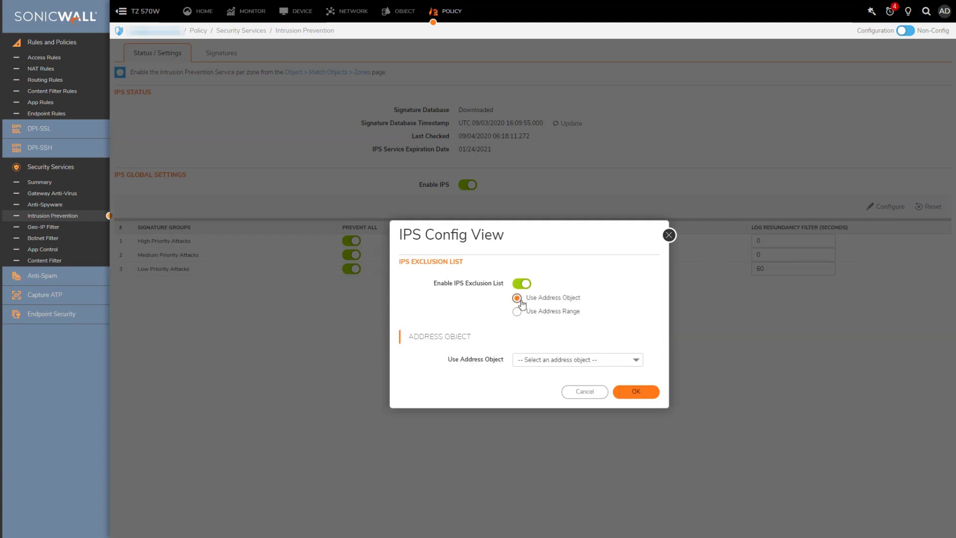
{"action": "left_click", "coordinate": [549, 356]}
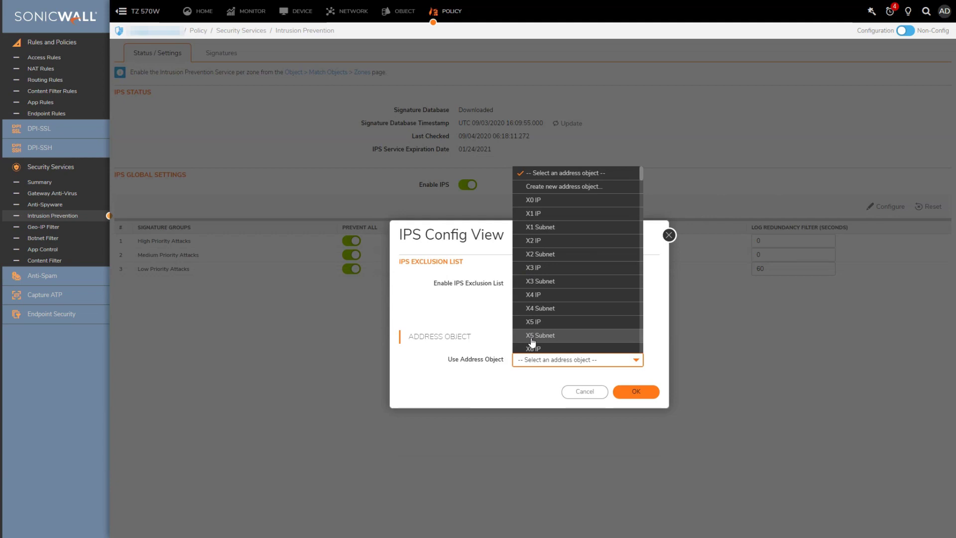
{"action": "left_click", "coordinate": [578, 392]}
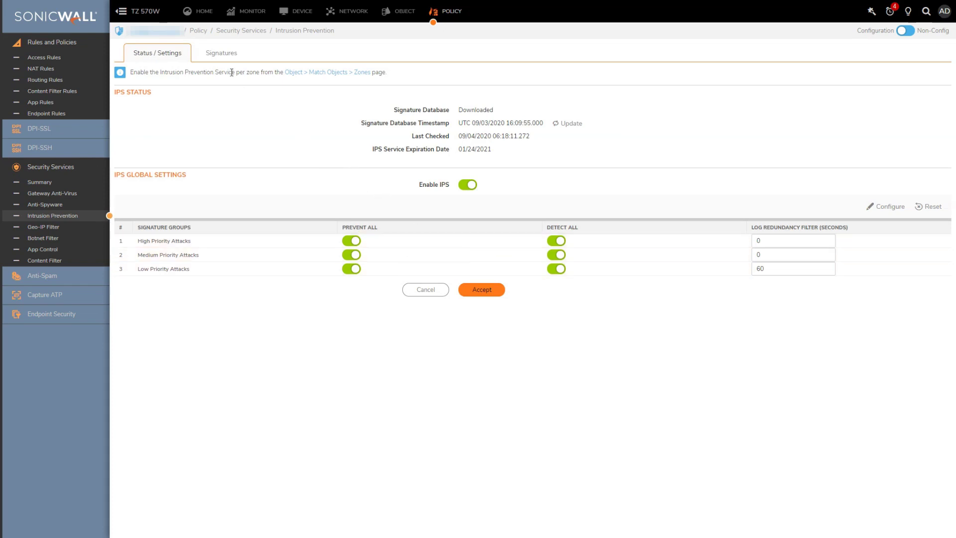
View the IPS signatures grouped by Category, showing 28 categories at Global settings
{"action": "left_click", "coordinate": [220, 55]}
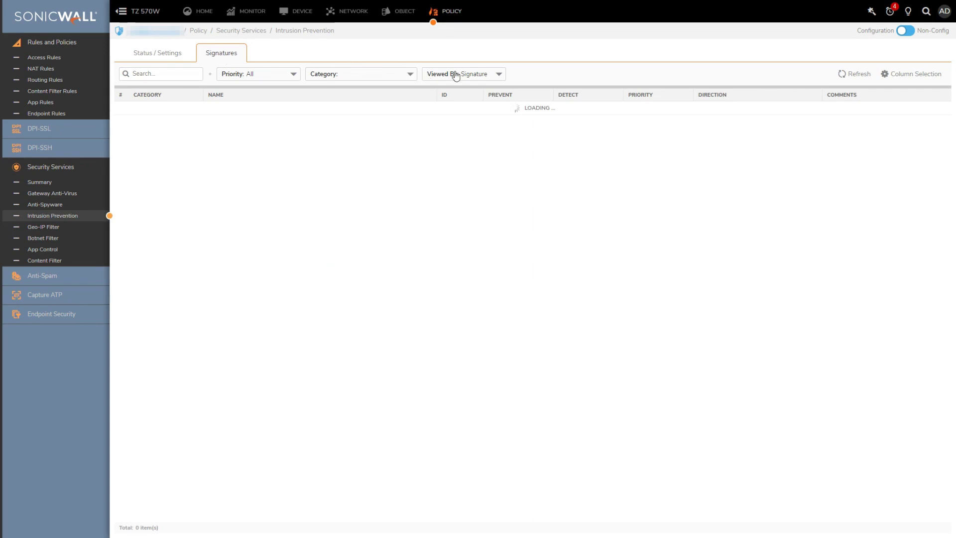
{"action": "left_click", "coordinate": [498, 75]}
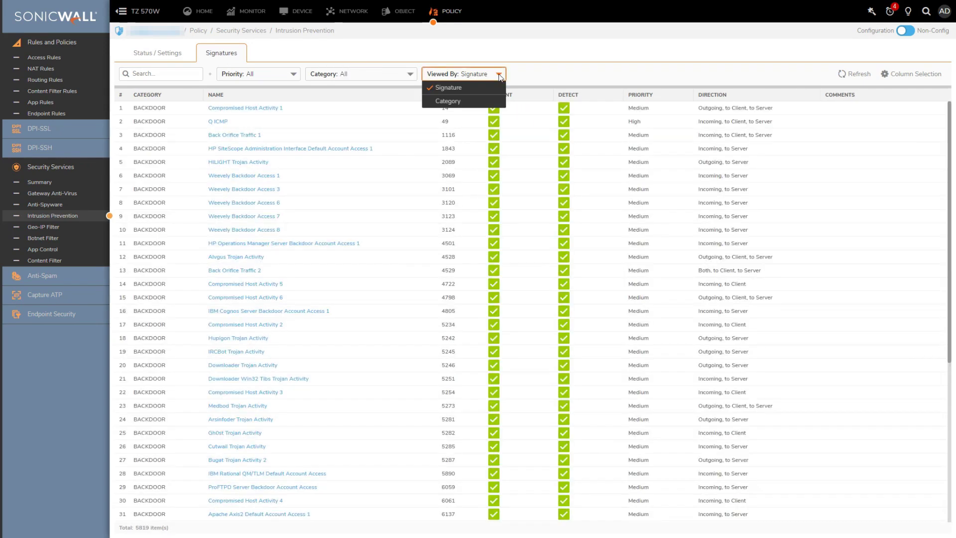
{"action": "left_click", "coordinate": [485, 101]}
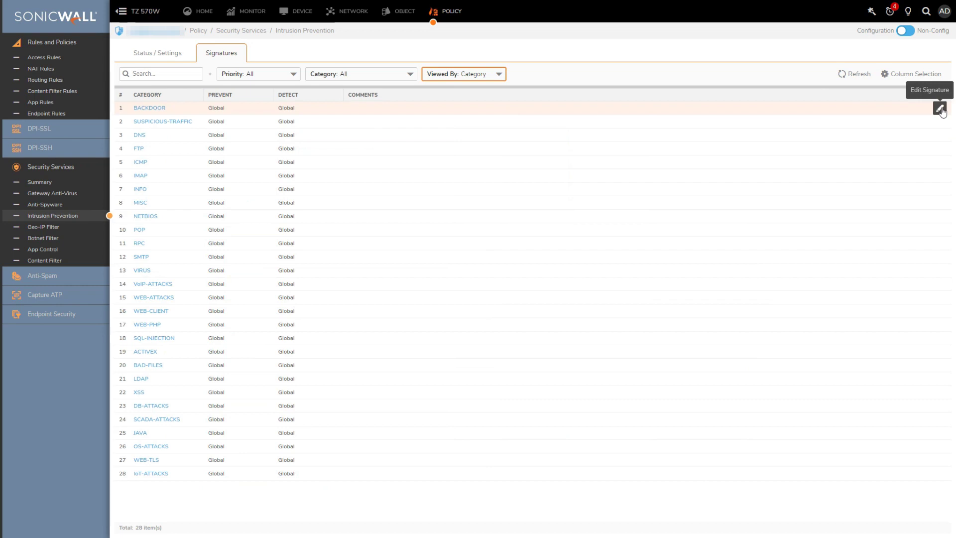
{"action": "left_click", "coordinate": [940, 108]}
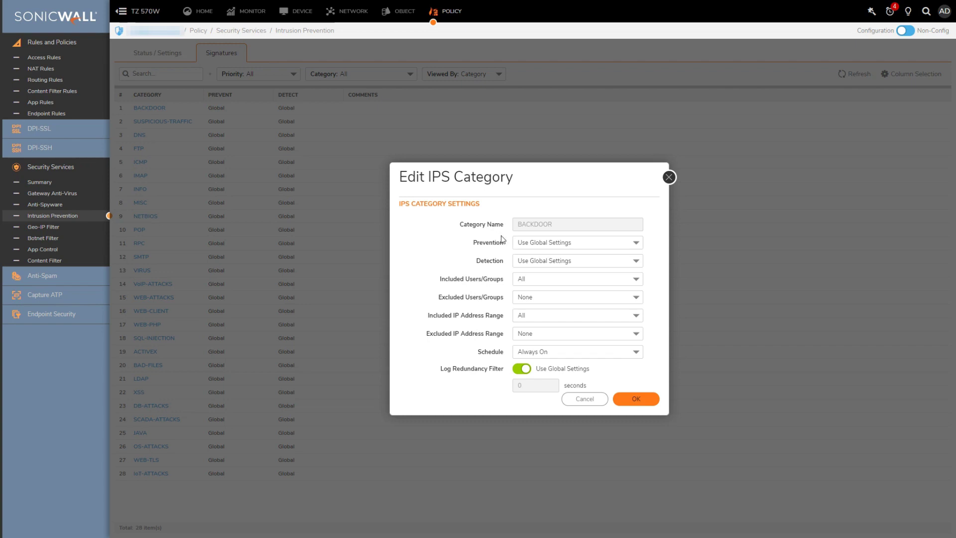
{"action": "left_click", "coordinate": [630, 246]}
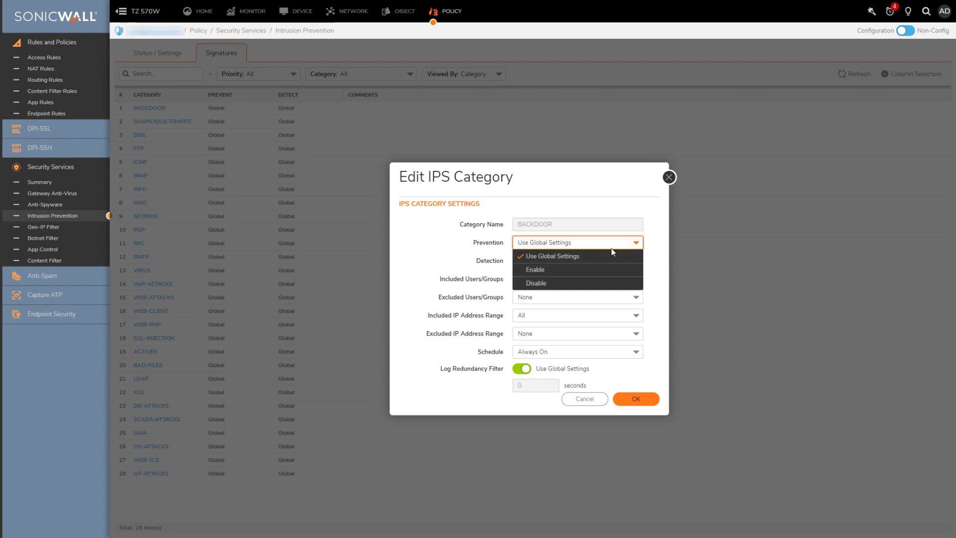
{"action": "left_click", "coordinate": [551, 257]}
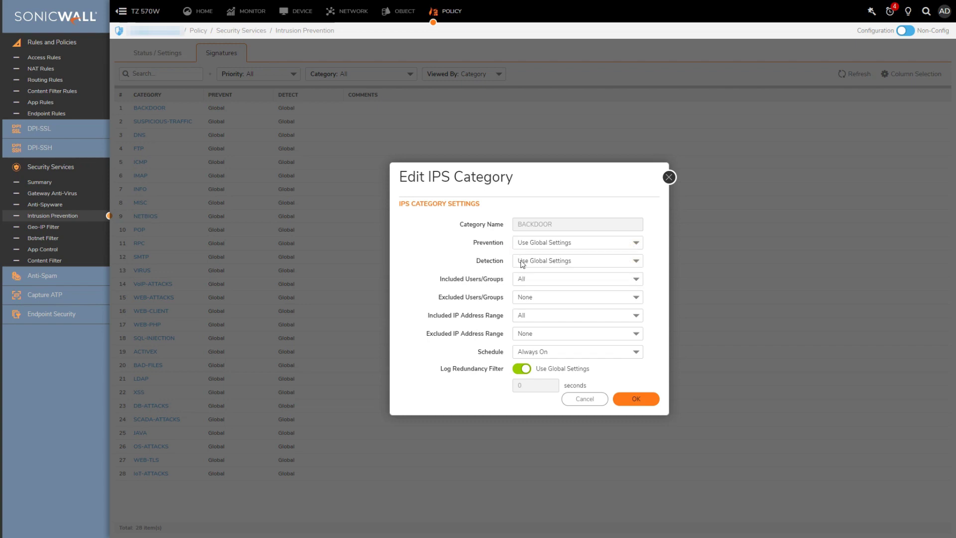
{"action": "left_click", "coordinate": [553, 261]}
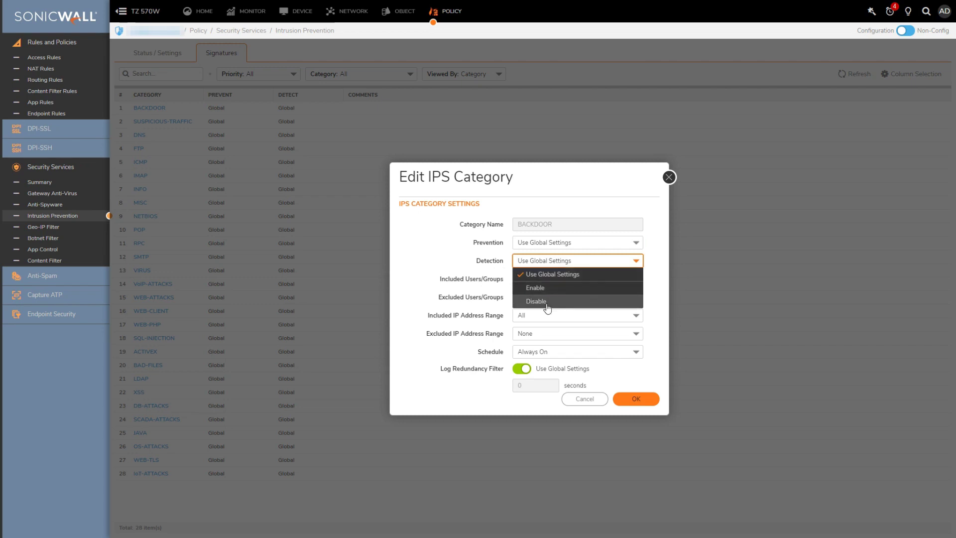
{"action": "left_click", "coordinate": [488, 260]}
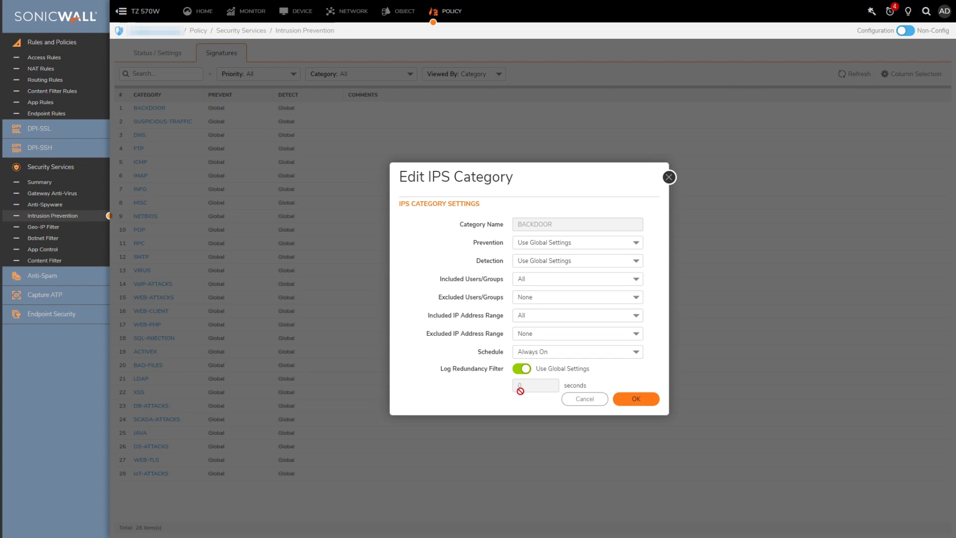
{"action": "left_click", "coordinate": [570, 401]}
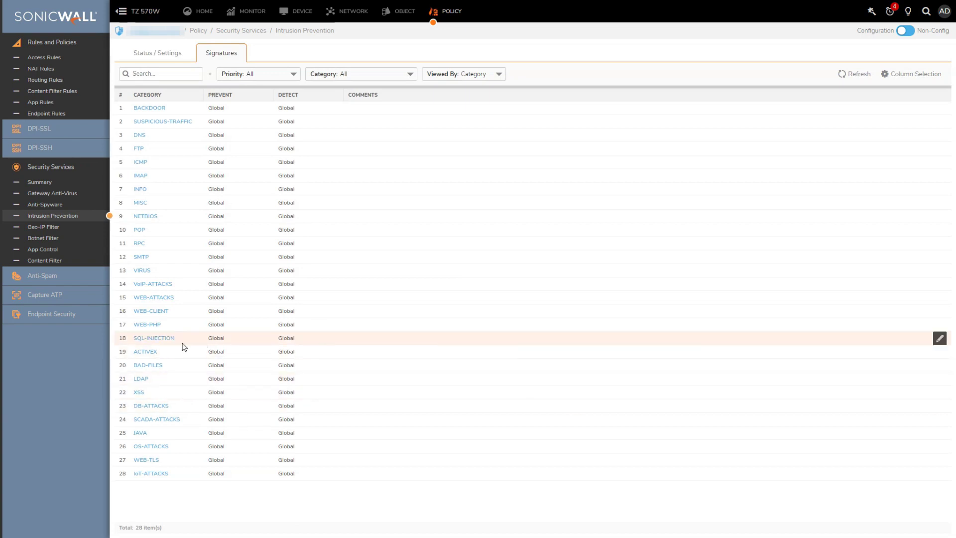
{"action": "left_click", "coordinate": [939, 339]}
{"action": "left_click", "coordinate": [557, 242]}
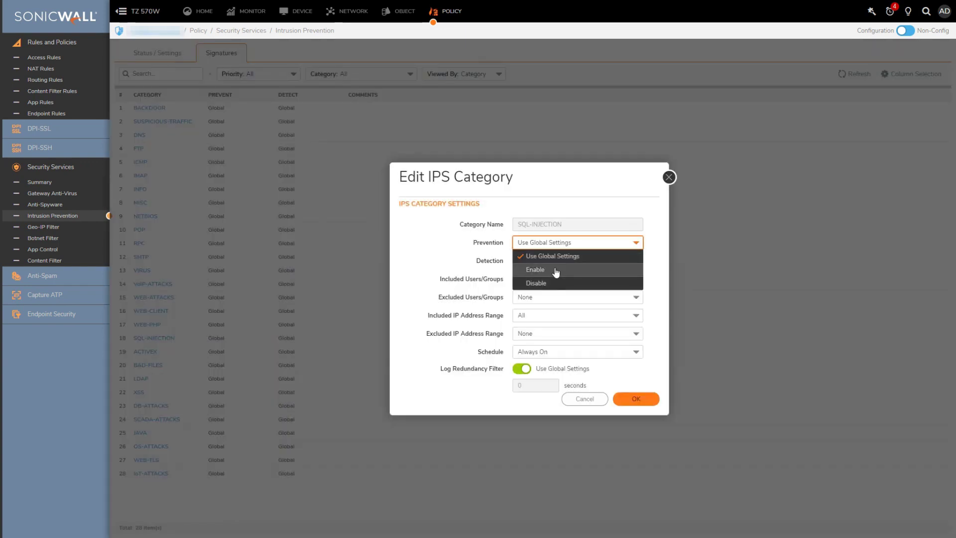
{"action": "left_click", "coordinate": [548, 283]}
{"action": "left_click", "coordinate": [549, 260]}
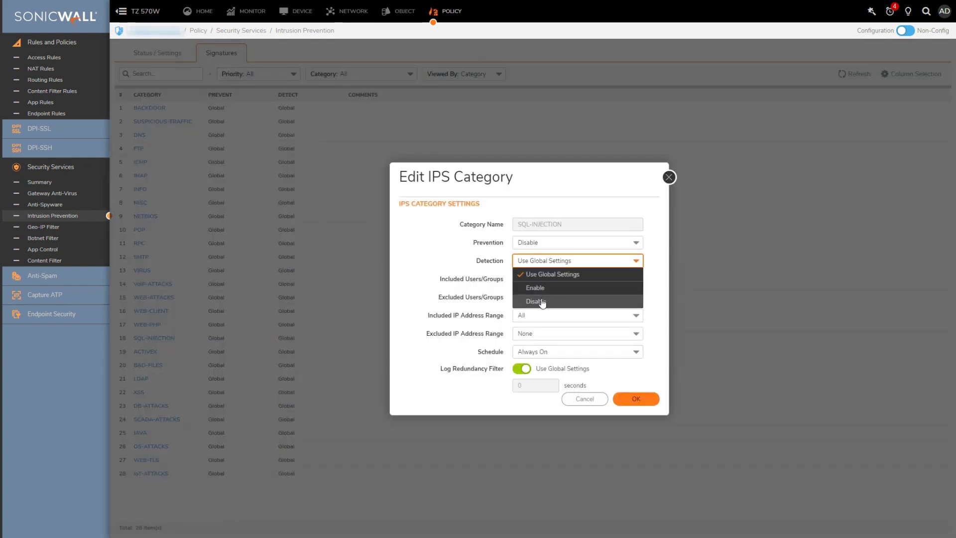
{"action": "left_click", "coordinate": [542, 302]}
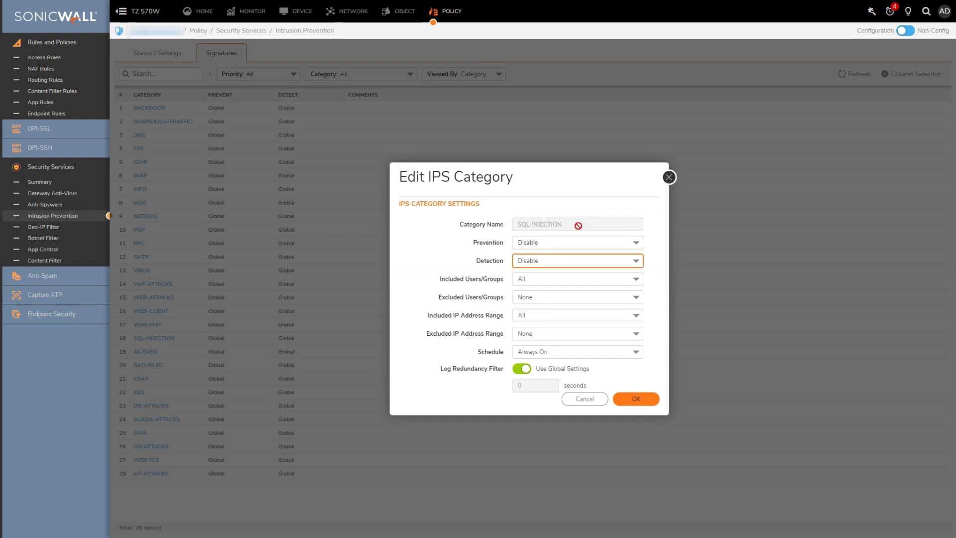
{"action": "left_click", "coordinate": [586, 398]}
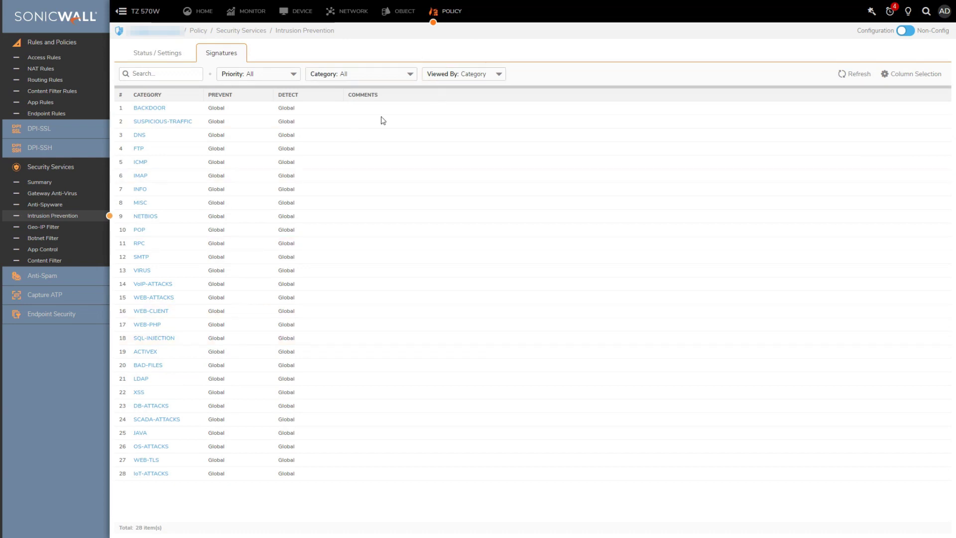
List signatures individually and inspect Compromised Host Activity 1's settings without changing them
{"action": "left_click", "coordinate": [450, 74]}
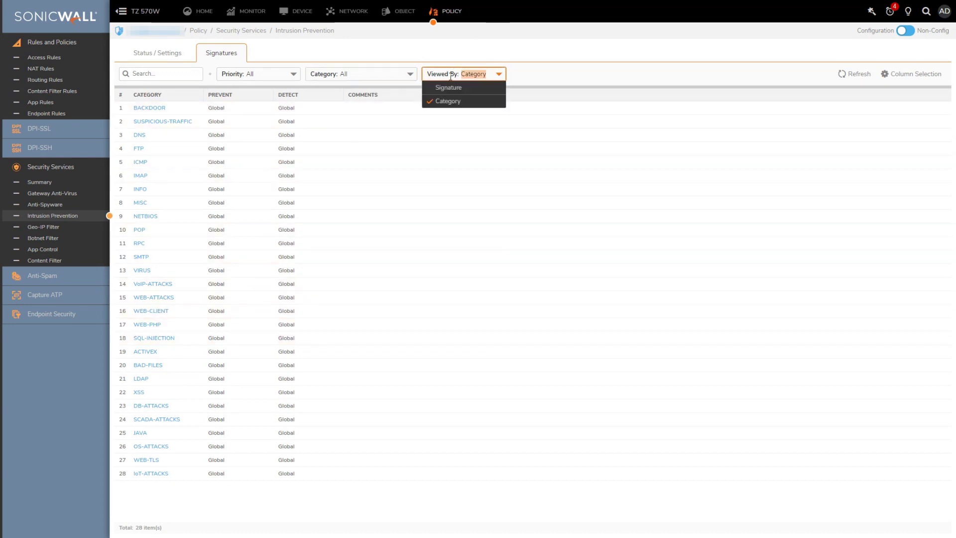
{"action": "left_click", "coordinate": [440, 87]}
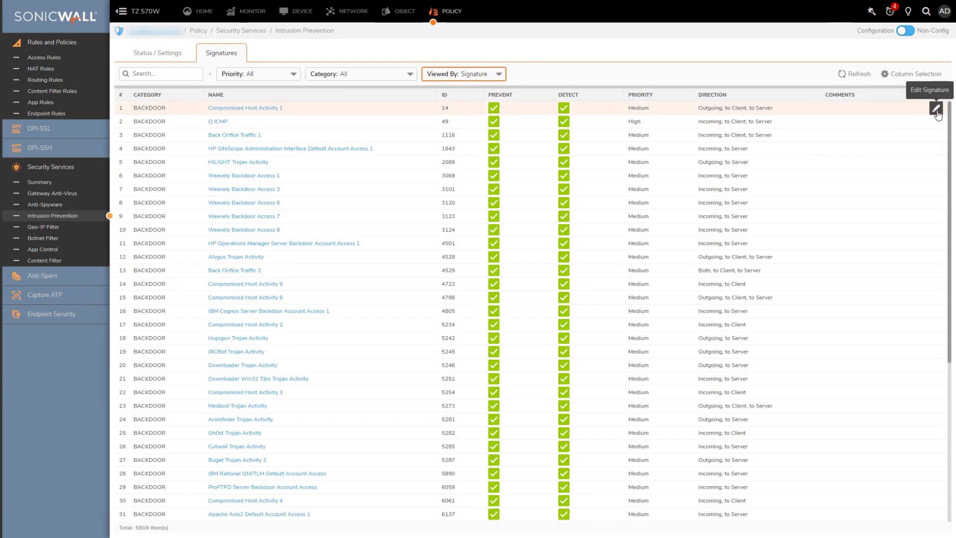
{"action": "left_click", "coordinate": [935, 109]}
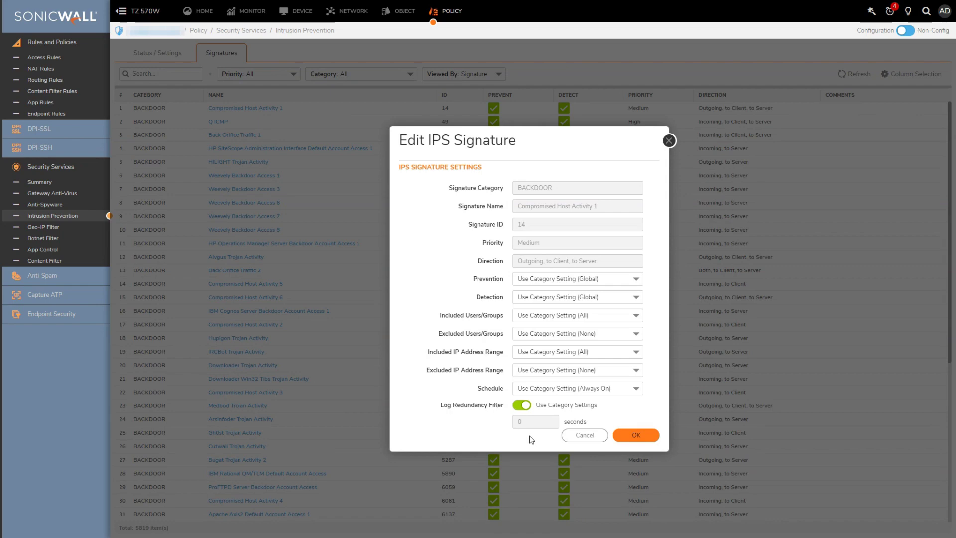
{"action": "left_click", "coordinate": [584, 435]}
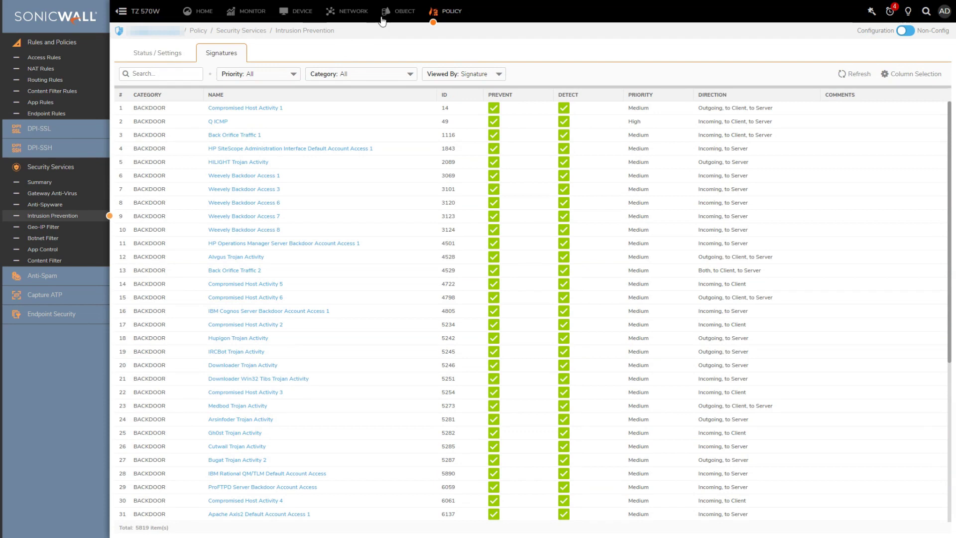
Open the Zones page to confirm IPS is enabled on LAN and WAN
{"action": "left_click", "coordinate": [398, 15]}
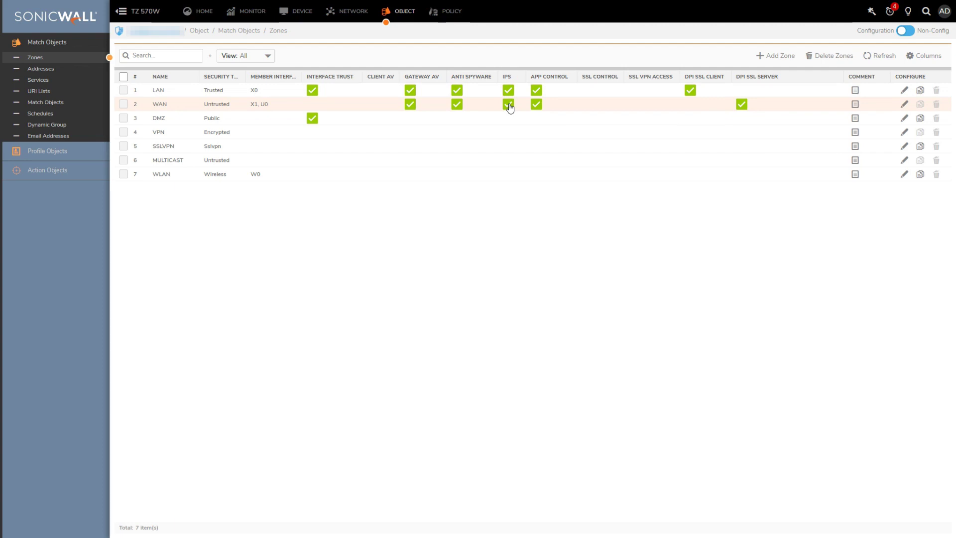
Switch off DPI in Default Access Rule_1's security profile and save the rule
{"action": "left_click", "coordinate": [451, 12]}
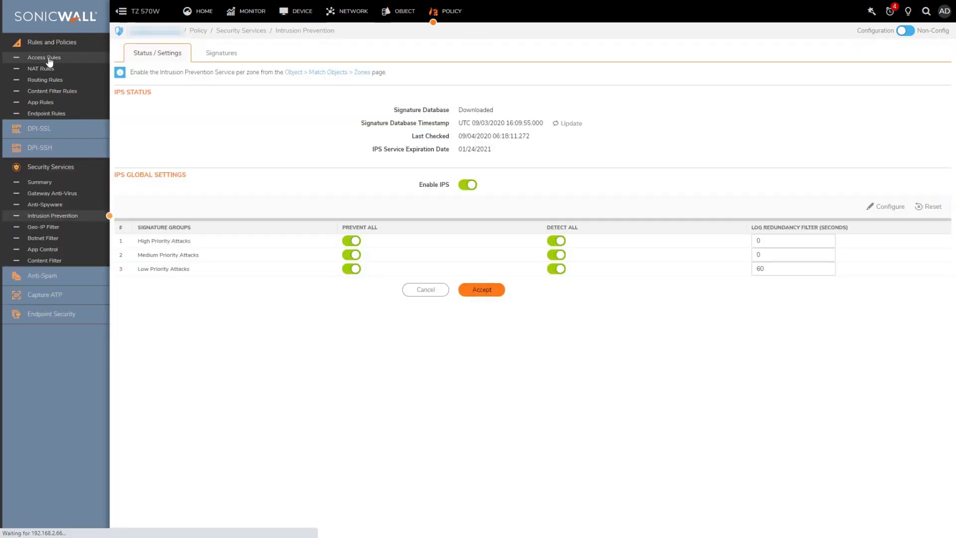
{"action": "left_click", "coordinate": [43, 57]}
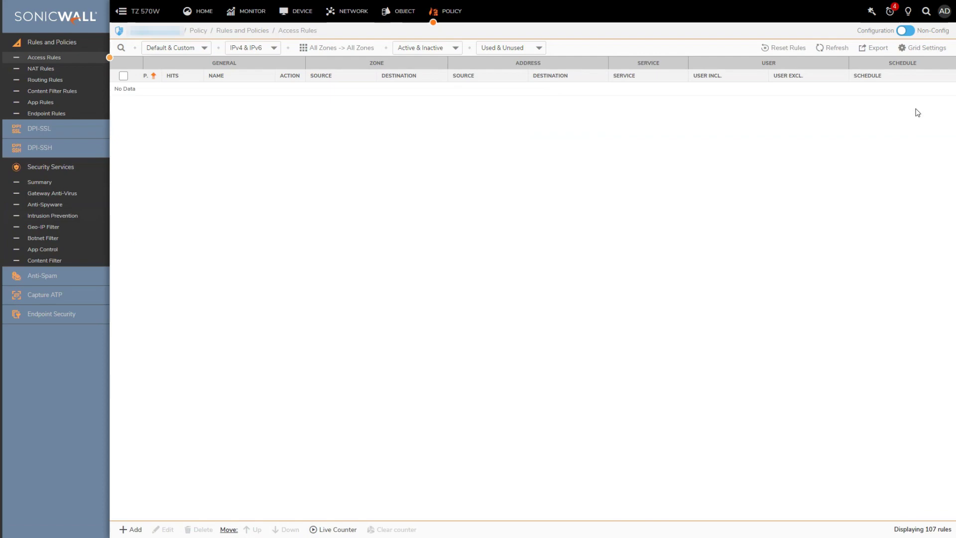
{"action": "left_click", "coordinate": [919, 90]}
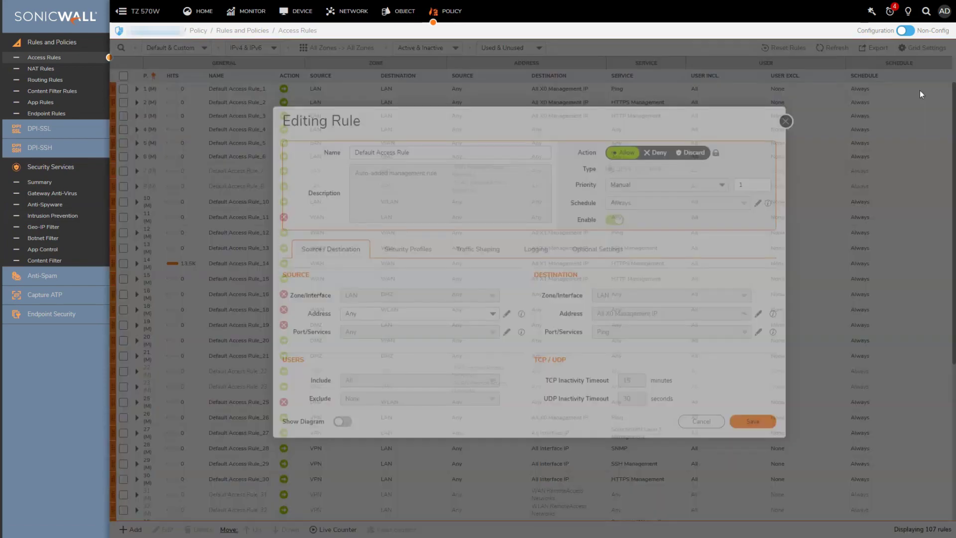
{"action": "left_click", "coordinate": [412, 269]}
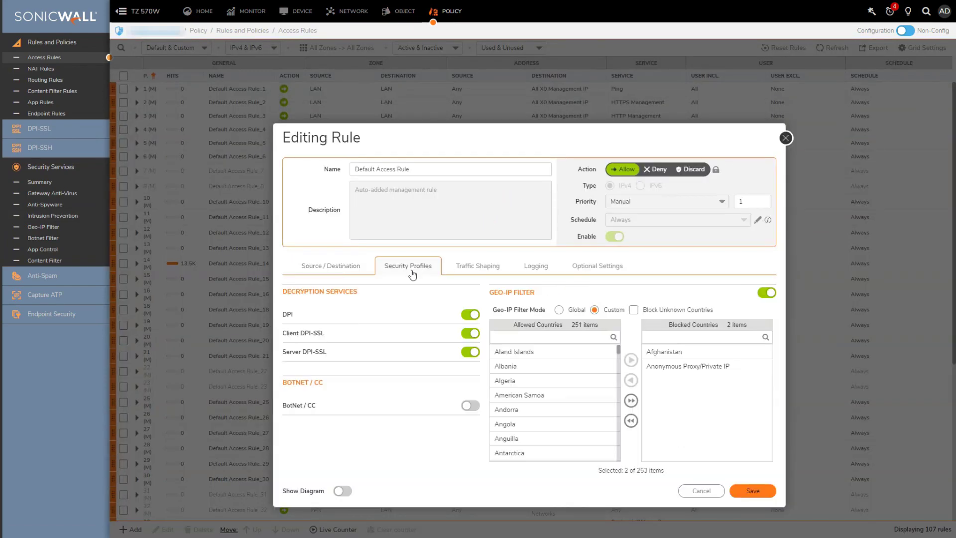
{"action": "left_click", "coordinate": [470, 316]}
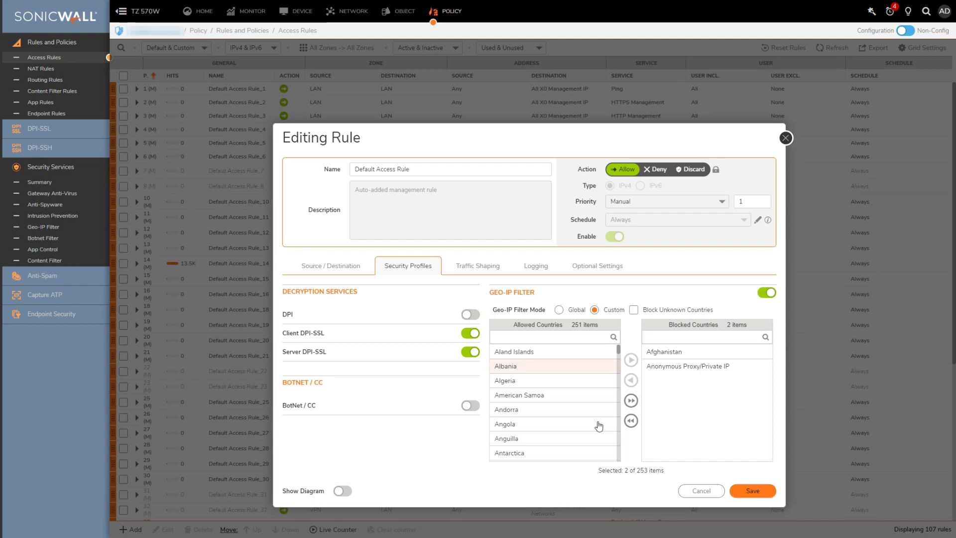
{"action": "left_click", "coordinate": [752, 492]}
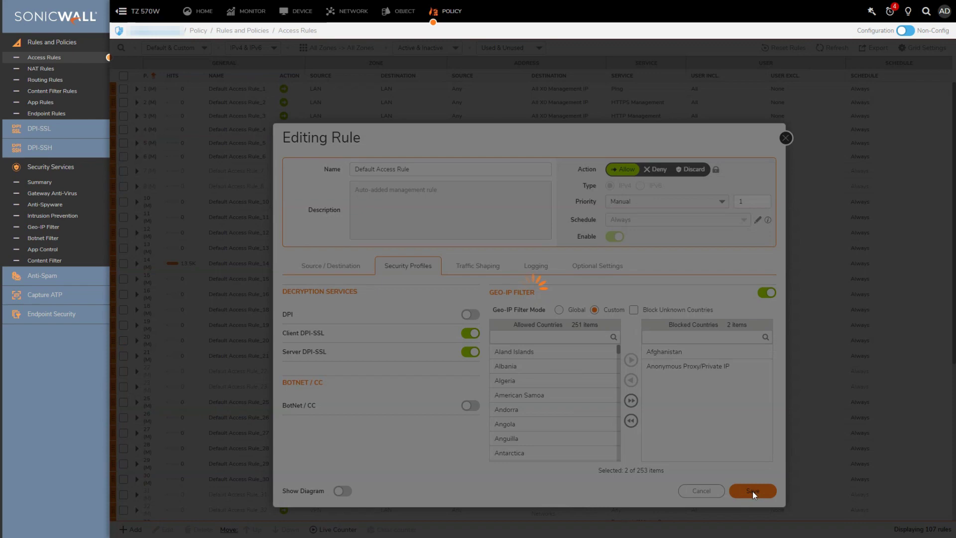